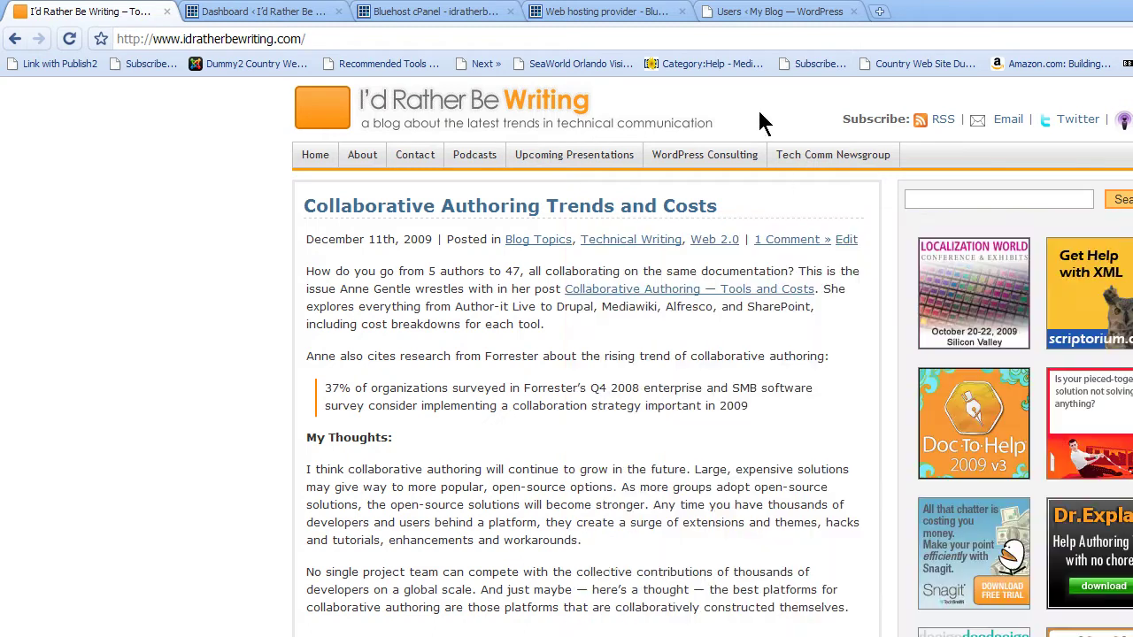
# Step: From cPanel's Simple Scripts list, open the WordPress install page (current version 2.9.b.2)
pyautogui.click(424, 12)
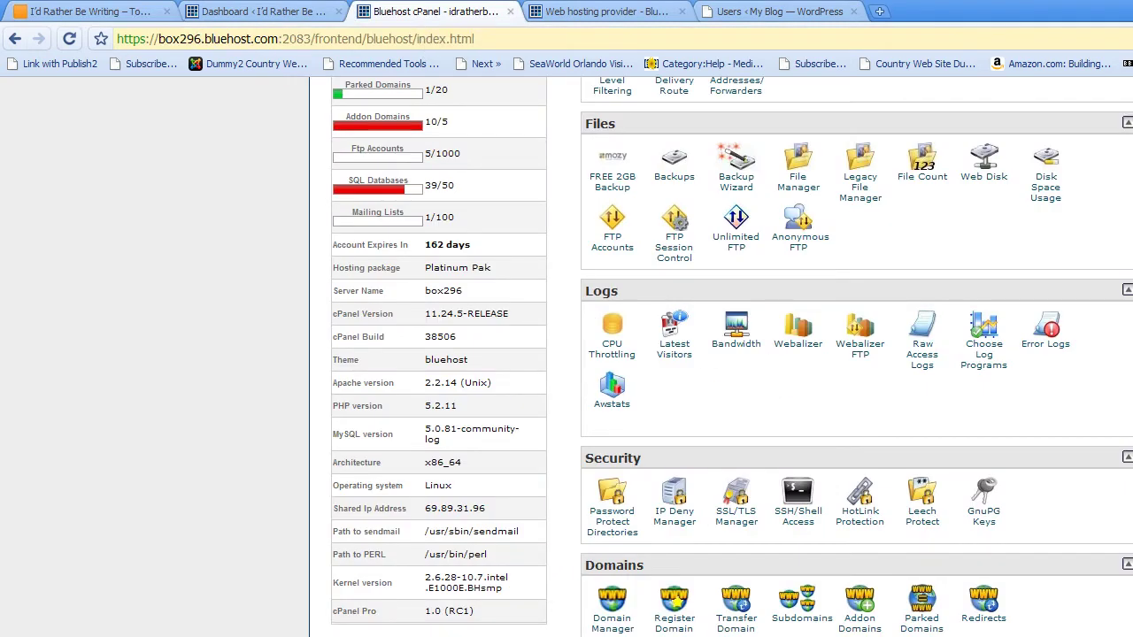
pyautogui.scroll(-3, 732, 355)
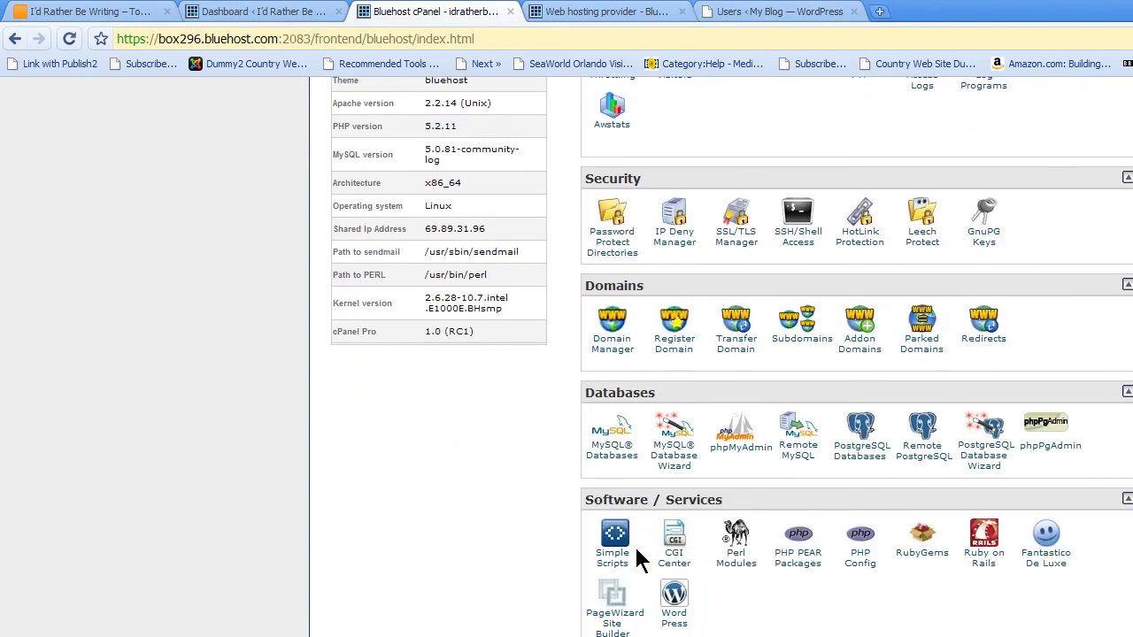
pyautogui.click(622, 544)
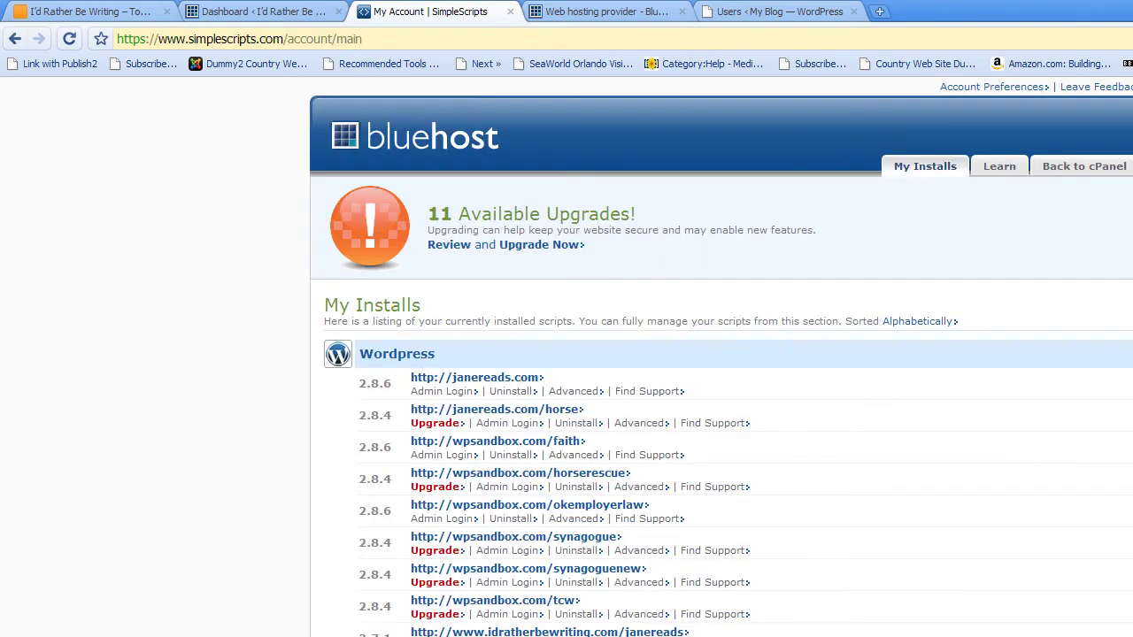
pyautogui.scroll(-7, 584, 324)
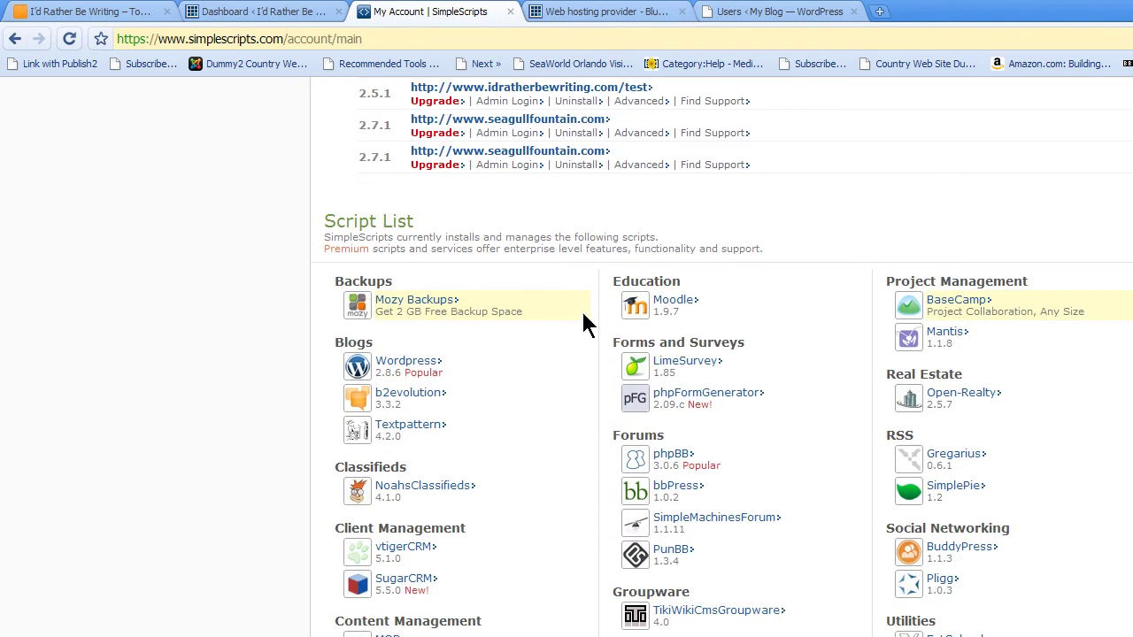
pyautogui.click(412, 366)
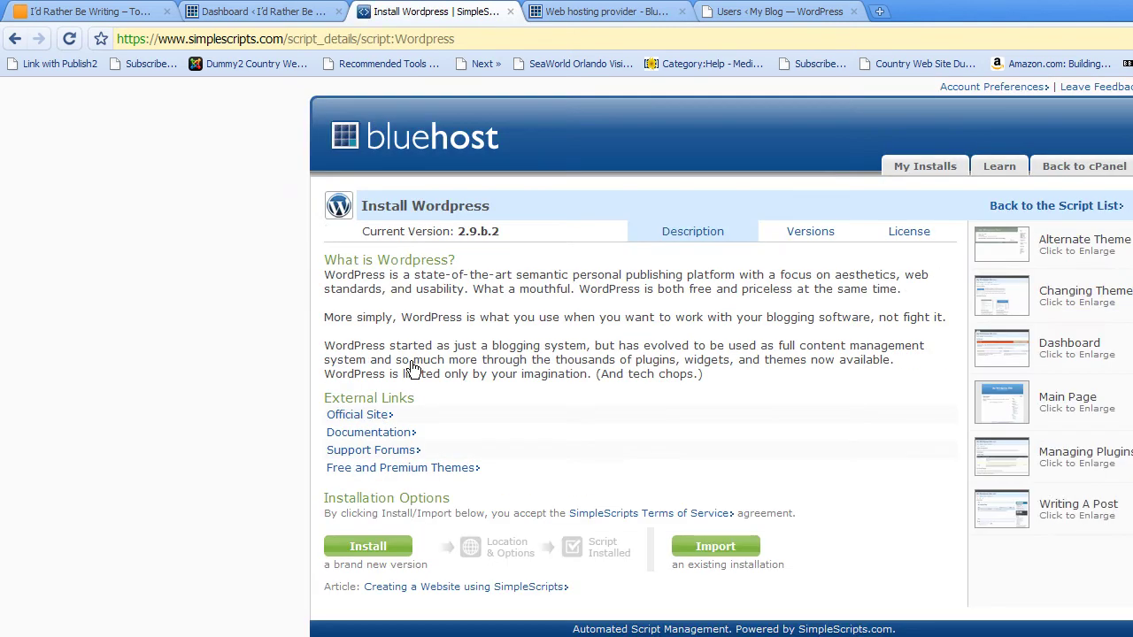
pyautogui.click(376, 550)
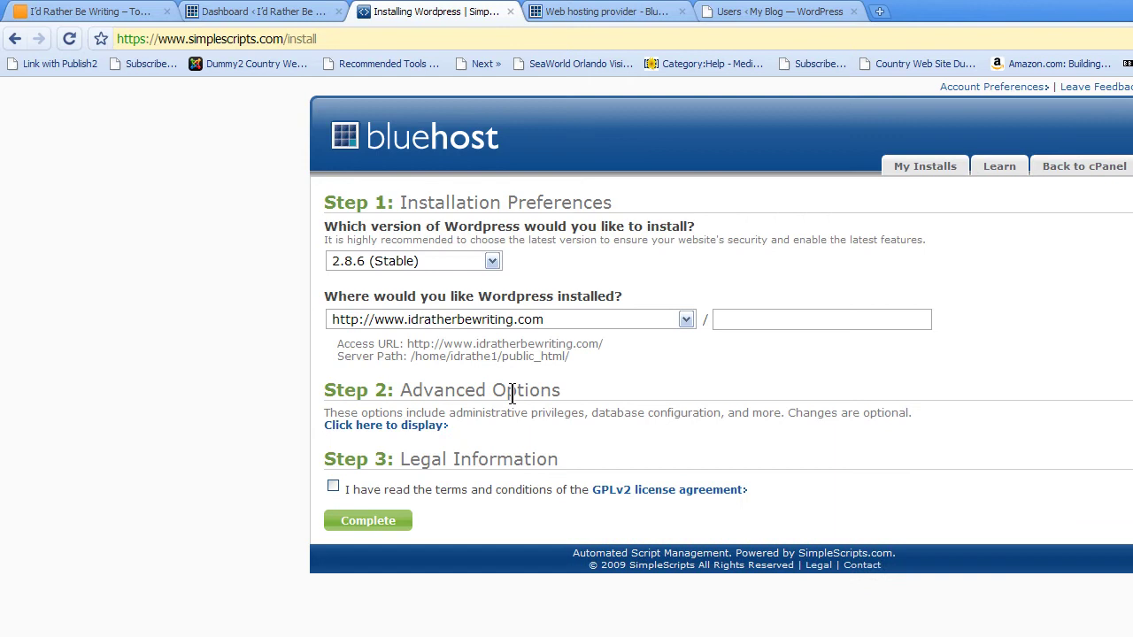
pyautogui.click(686, 320)
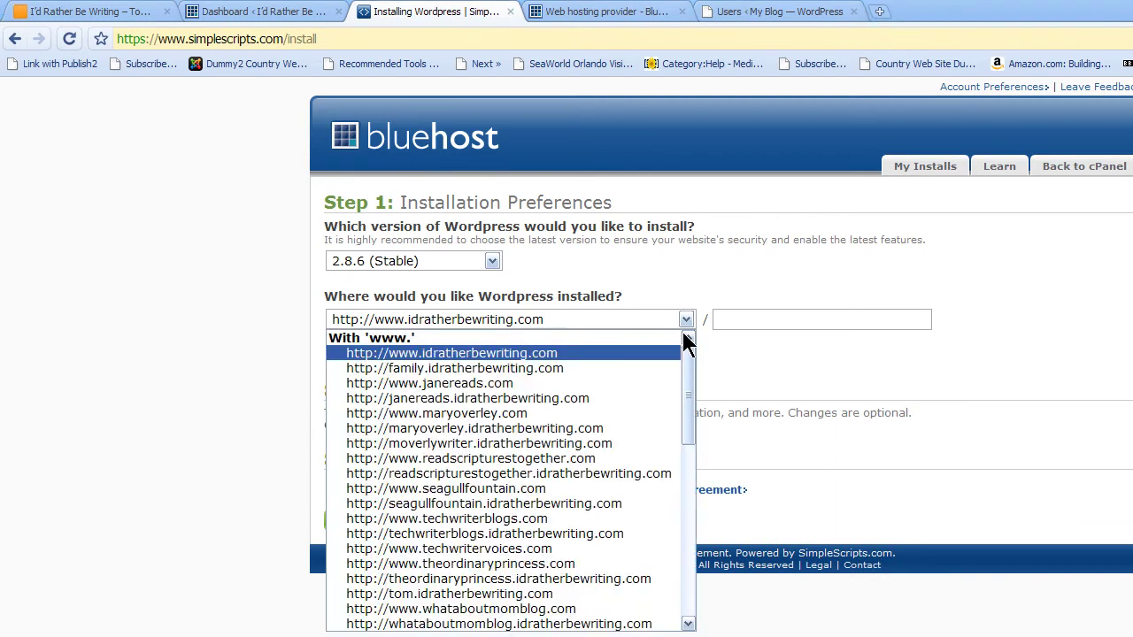
pyautogui.moveTo(687, 361); pyautogui.dragTo(688, 460)
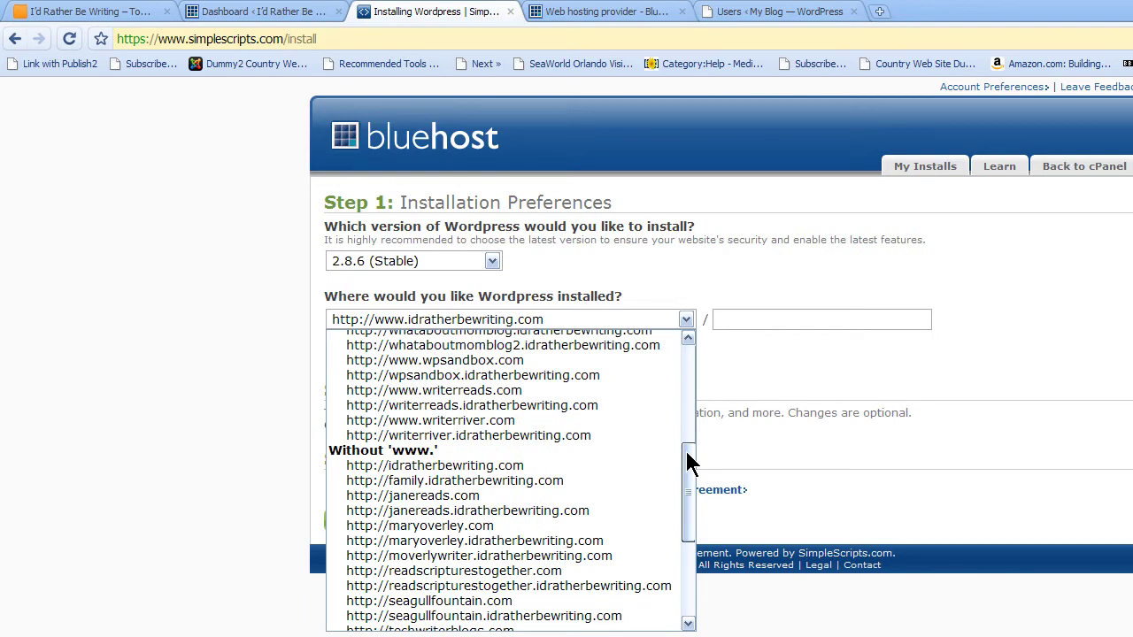
pyautogui.click(601, 496)
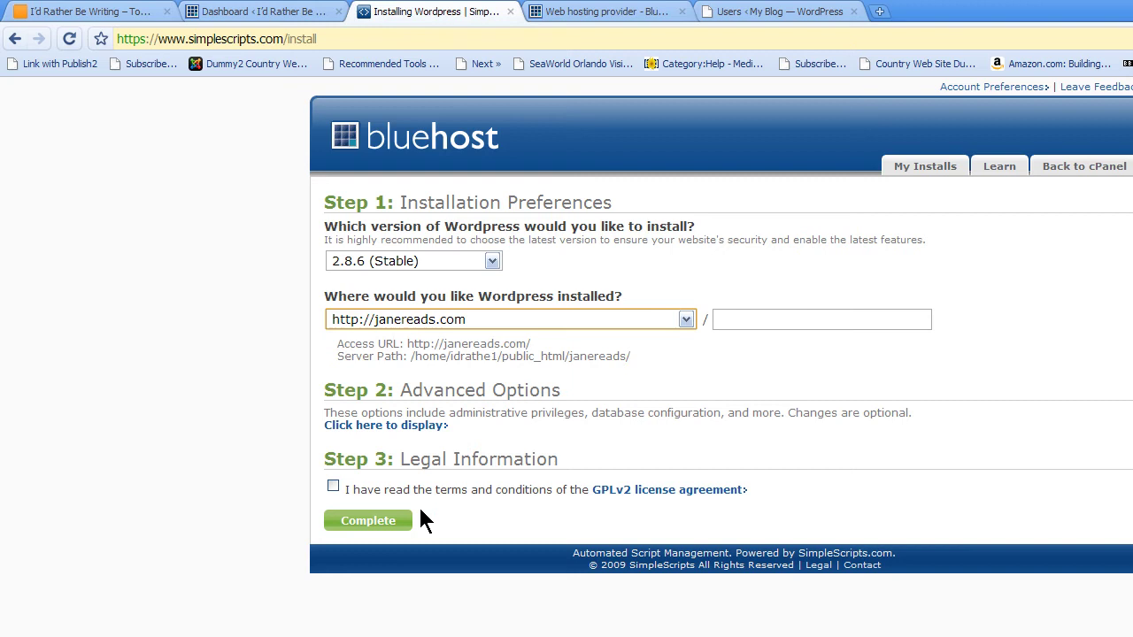
pyautogui.click(334, 487)
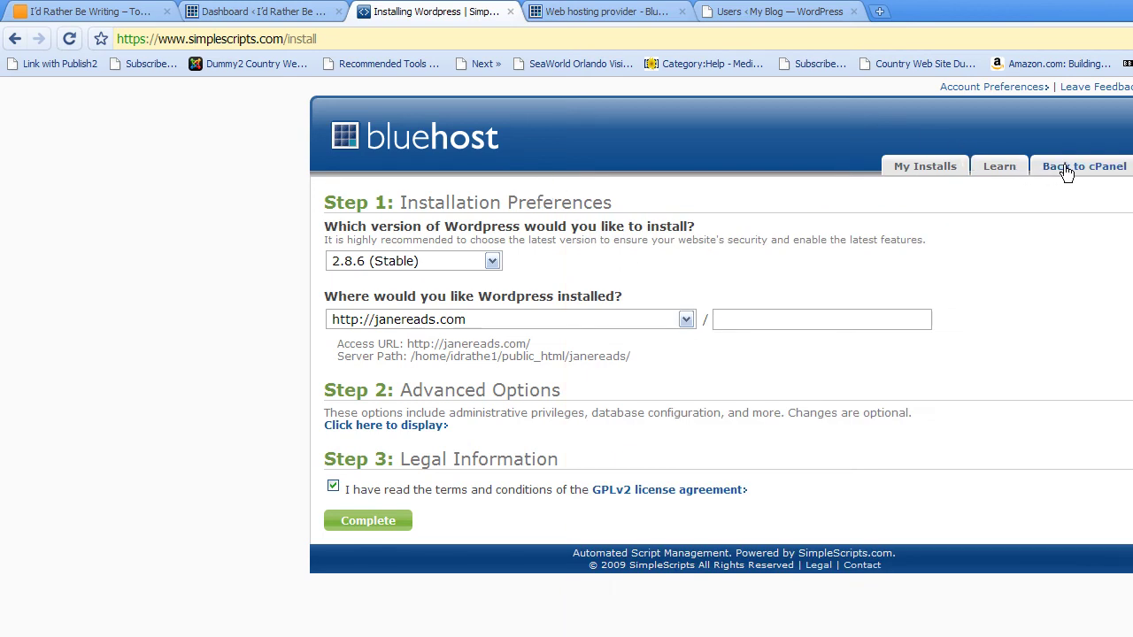
# Step: Return to cPanel and scroll down to the Databases section with phpMyAdmin
pyautogui.click(1066, 171)
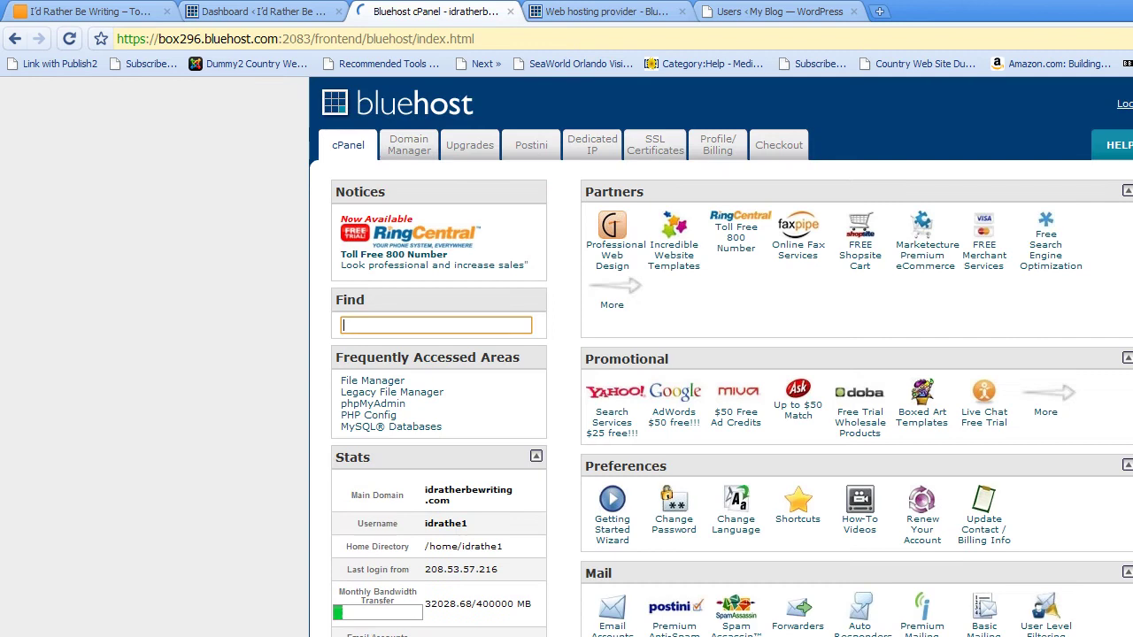
pyautogui.scroll(-4, 721, 354)
pyautogui.scroll(-4, 731, 355)
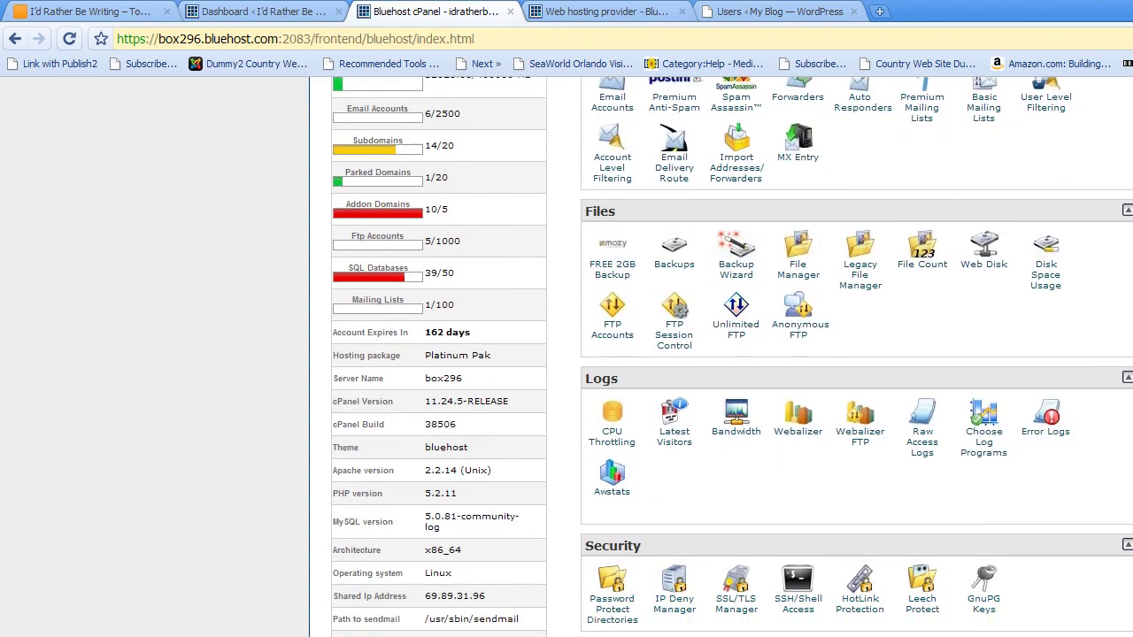
pyautogui.scroll(-1, 928, 531)
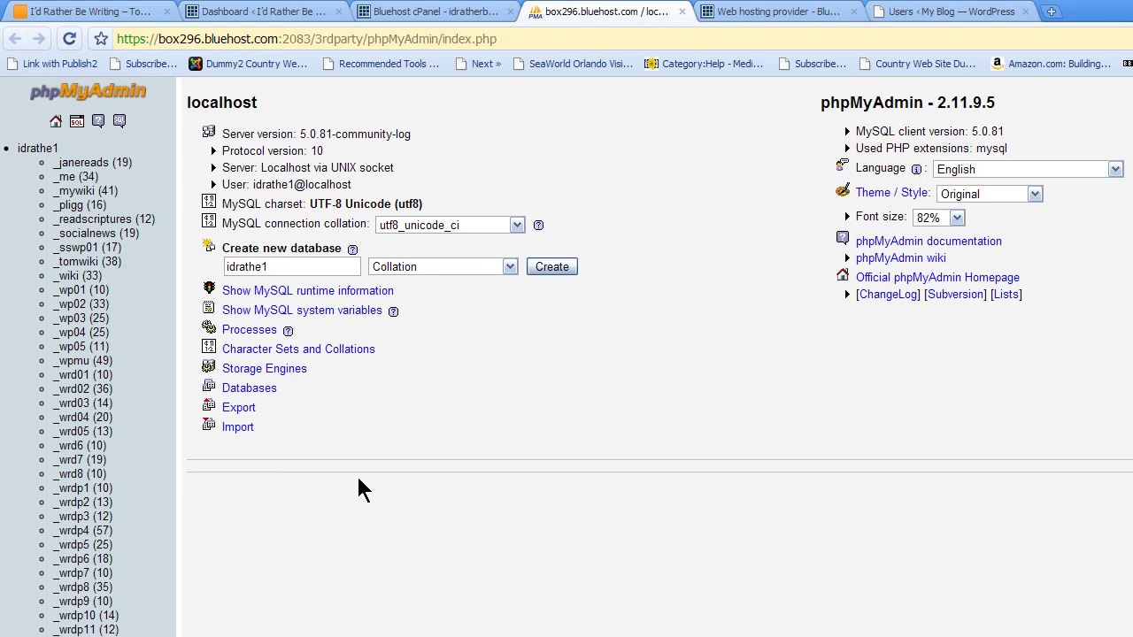
# Step: Browse the 142 rows of the wp_options table in the idrathe1_wrd8 database
pyautogui.click(82, 480)
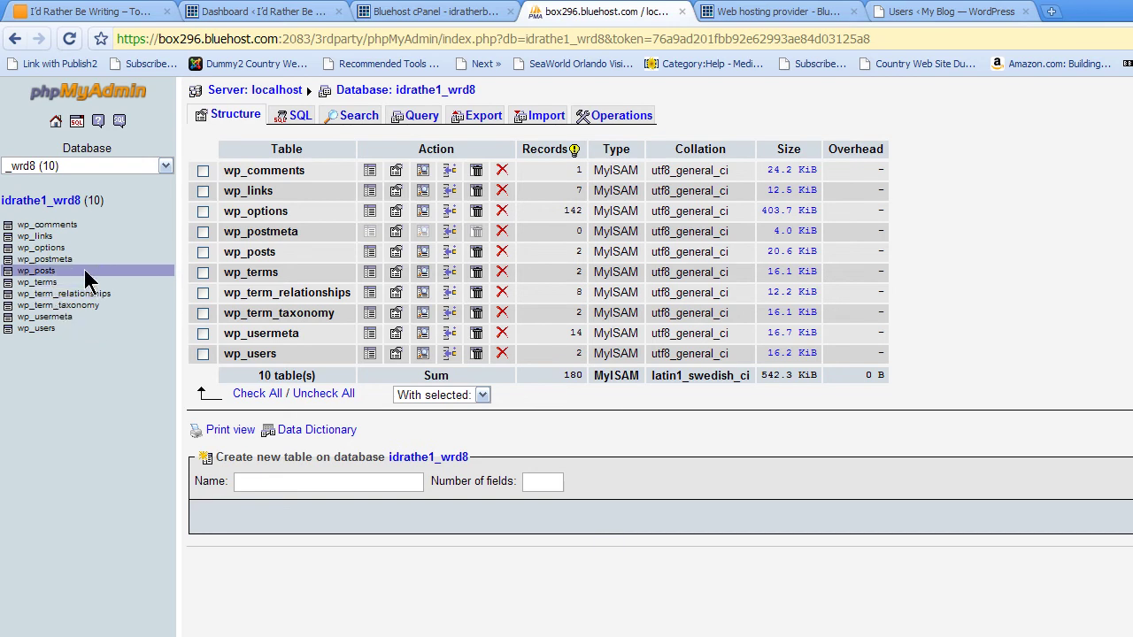
pyautogui.click(51, 249)
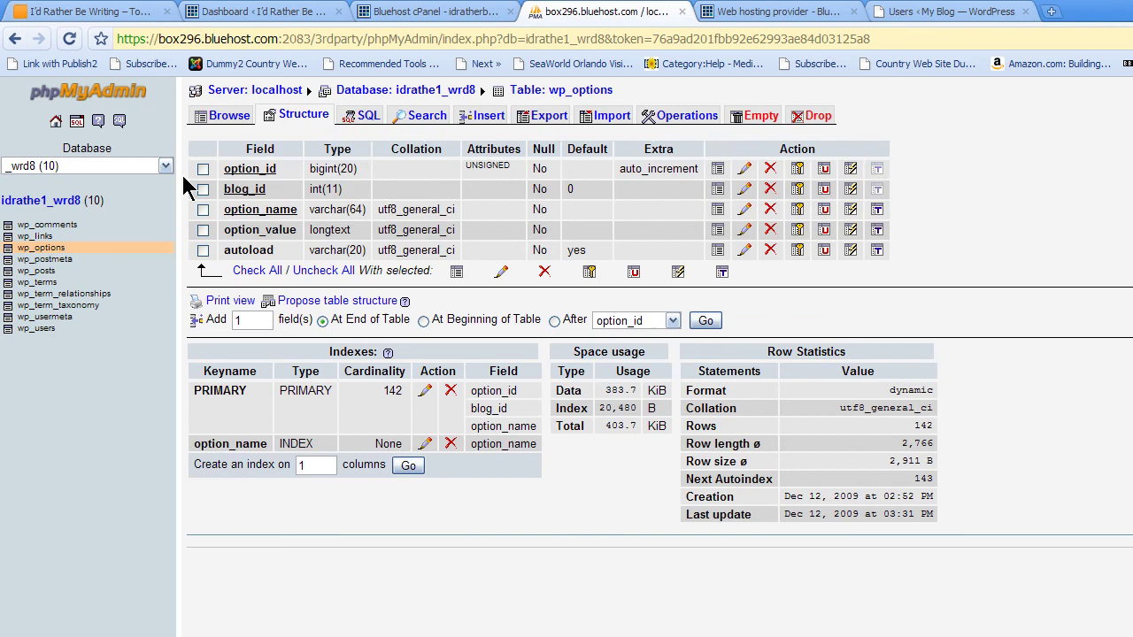
pyautogui.click(215, 117)
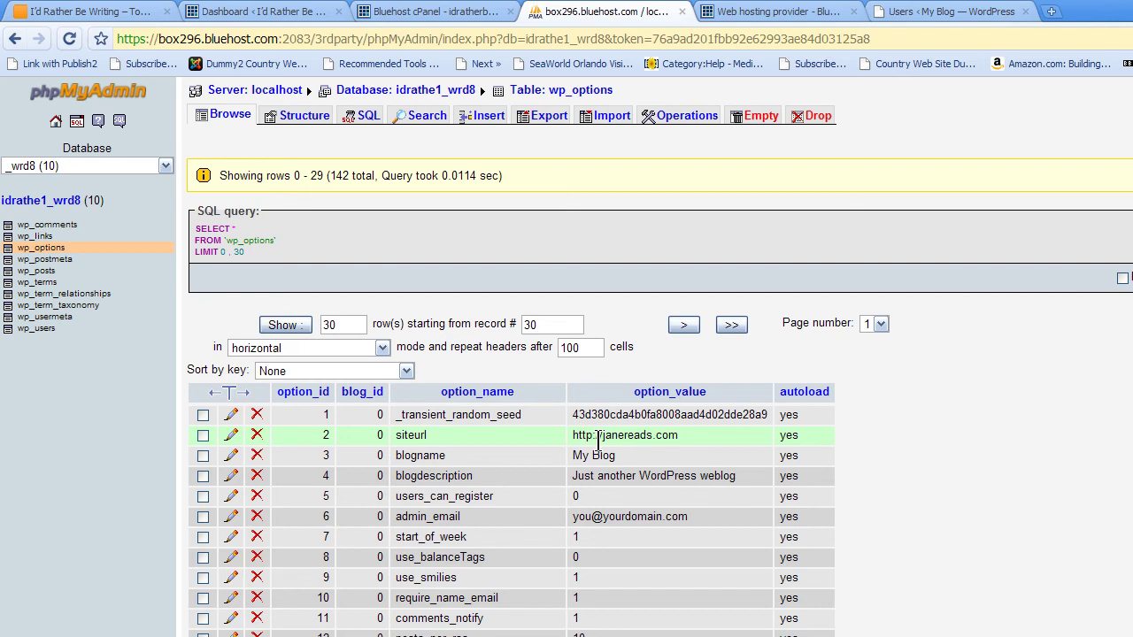
# Step: Copy the temporary IP URL from Notepad and save it as the siteurl option_value
pyautogui.hotkey('alt', 'Tab')
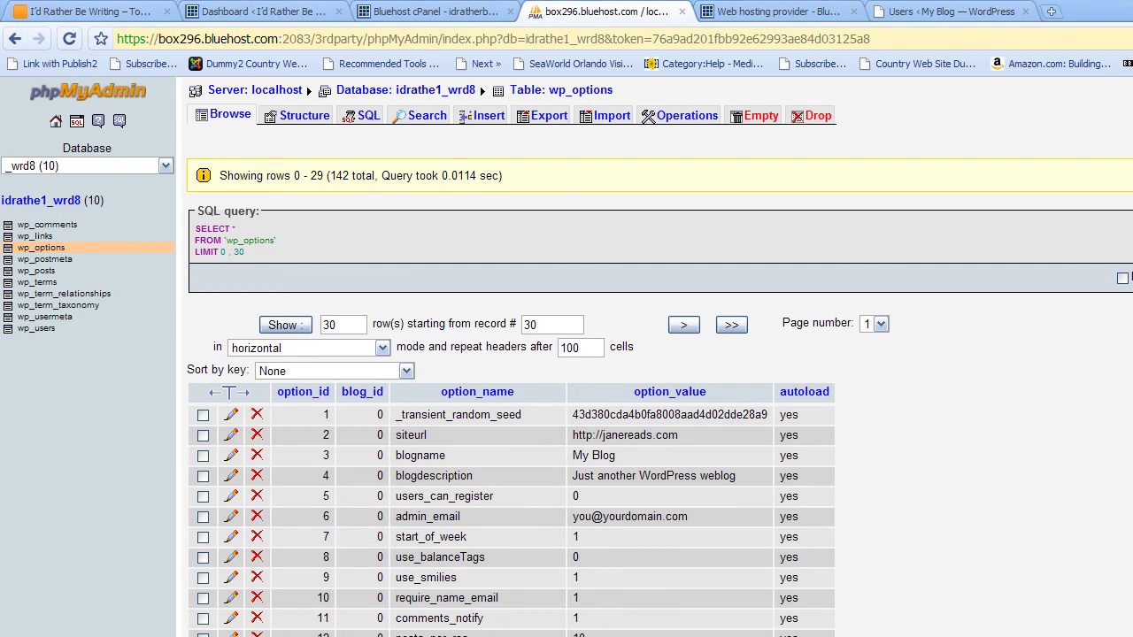
pyautogui.moveTo(485, 239); pyautogui.dragTo(415, 217)
pyautogui.hotkey('ctrl', 'c')
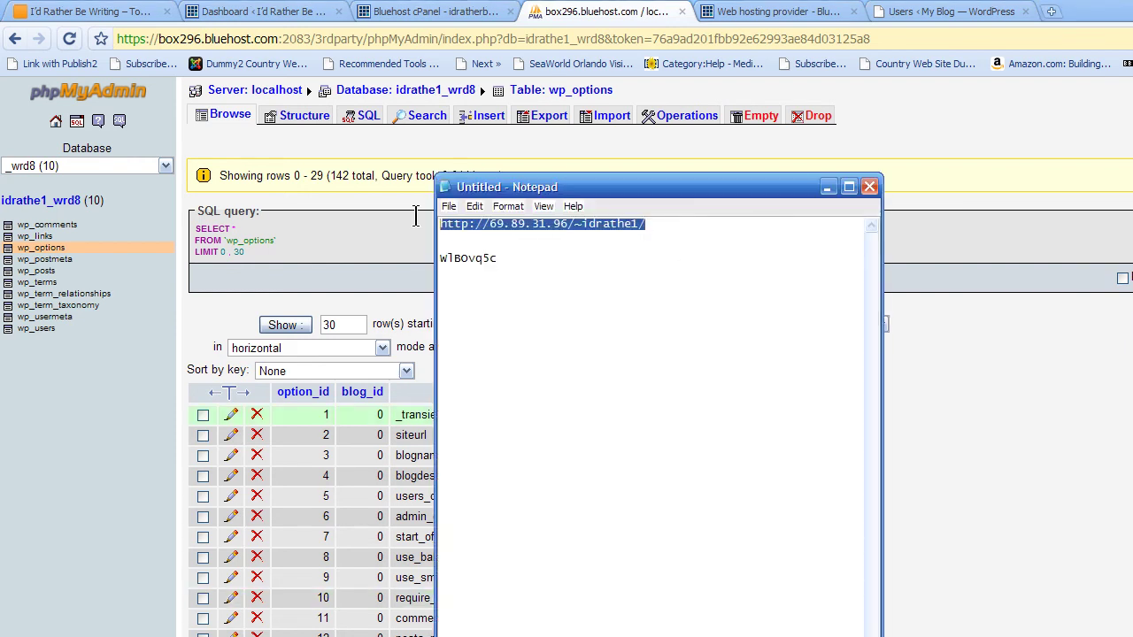
pyautogui.click(1079, 352)
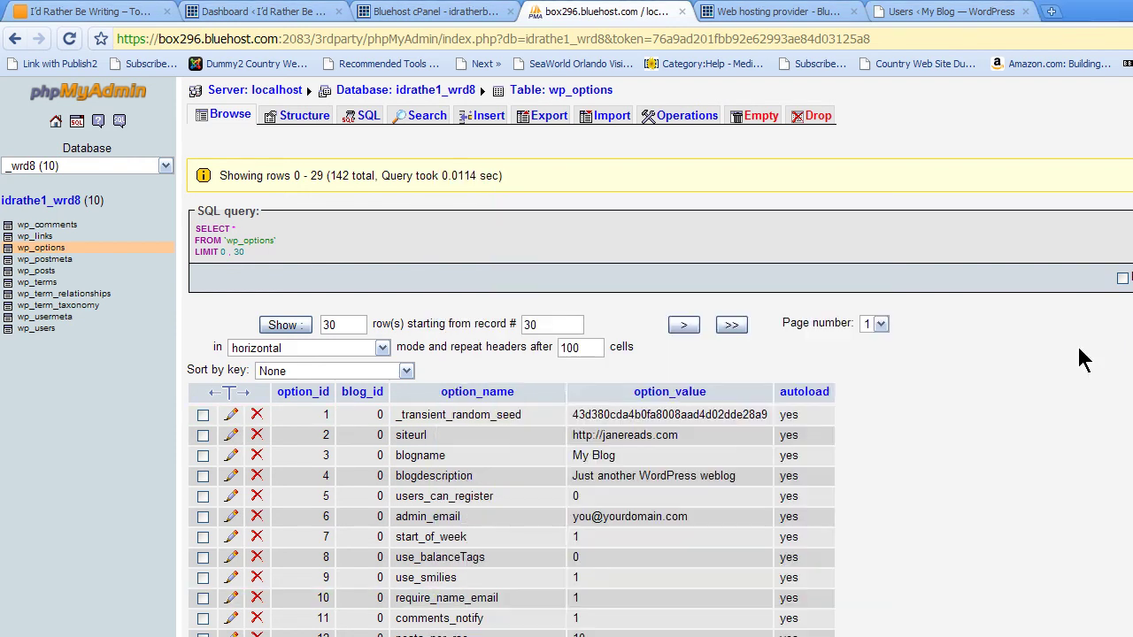
pyautogui.click(230, 438)
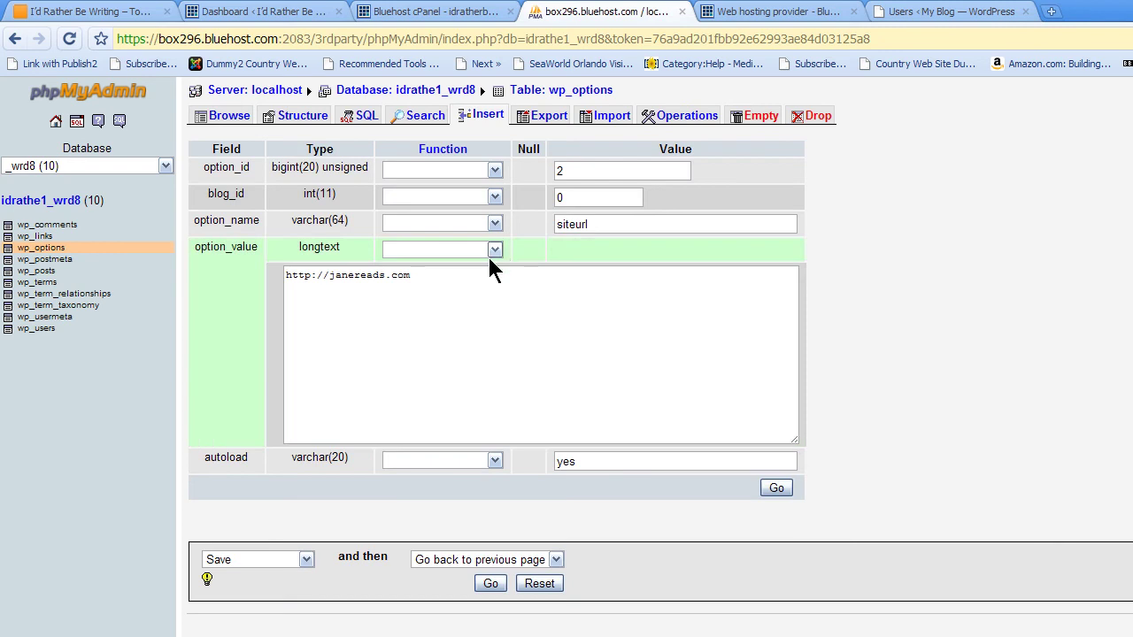
pyautogui.moveTo(479, 272); pyautogui.dragTo(248, 295)
pyautogui.hotkey('ctrl', 'v')
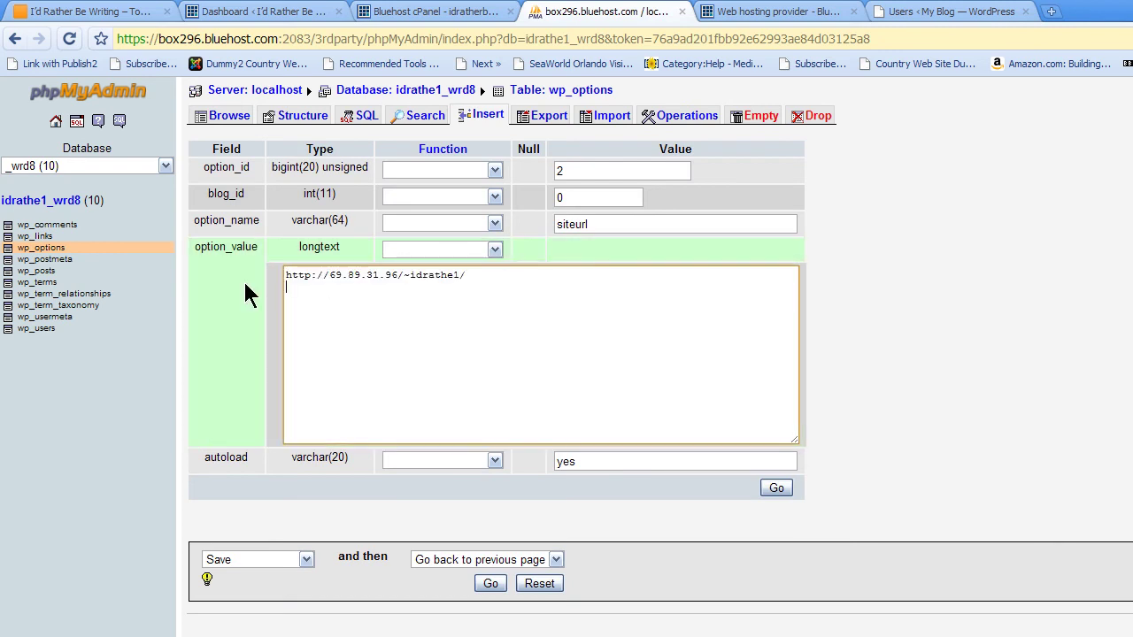
pyautogui.click(773, 487)
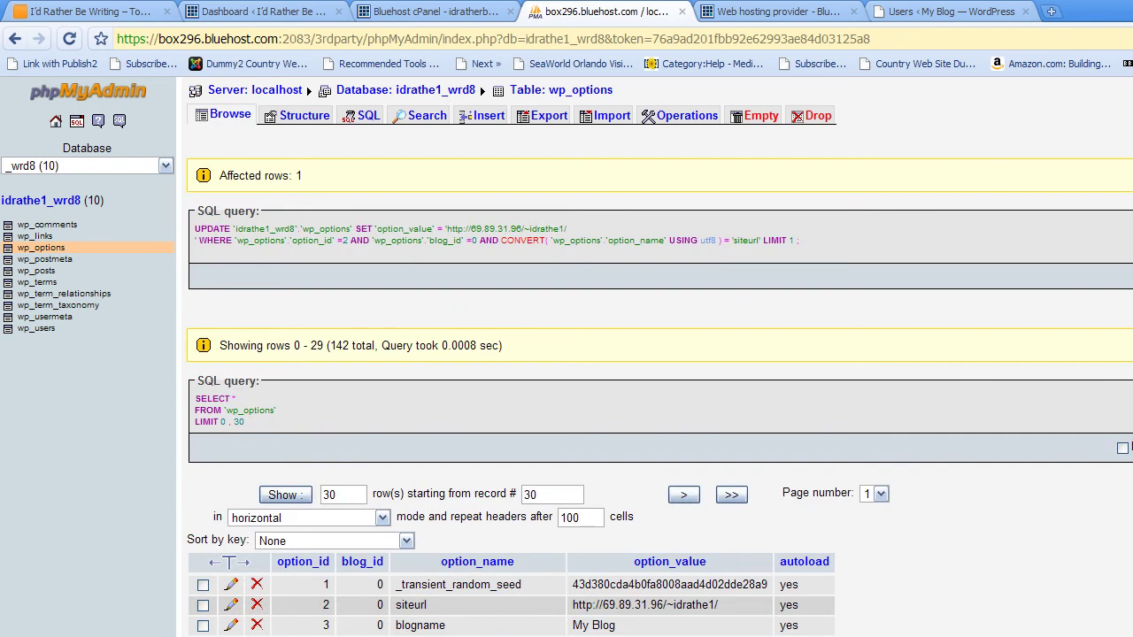
pyautogui.scroll(-5, 567, 354)
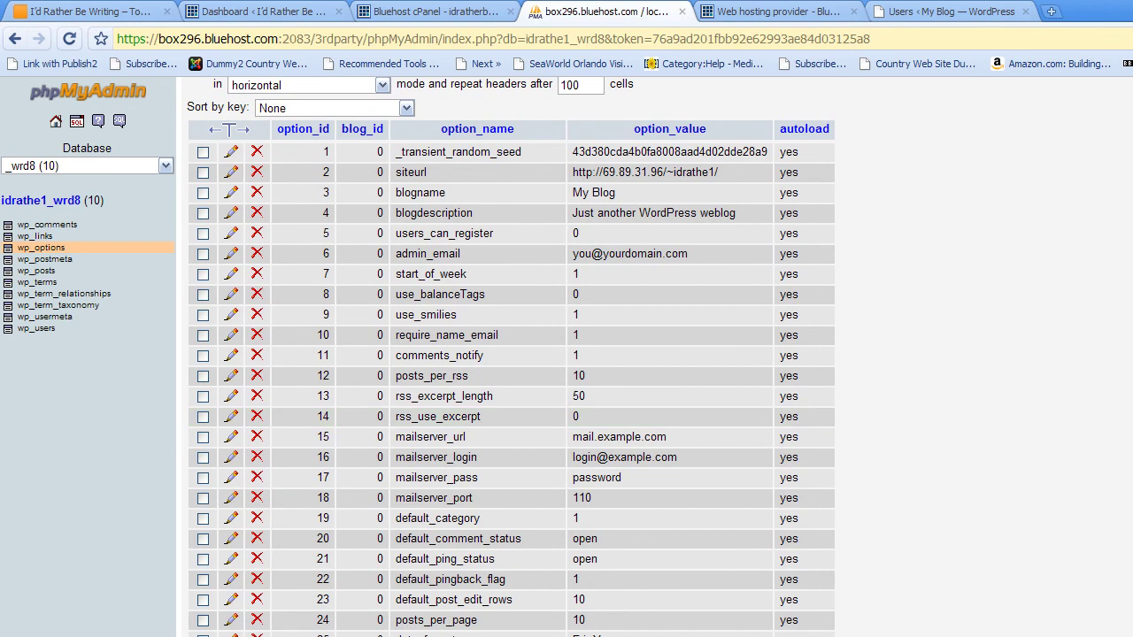
pyautogui.scroll(-1, 511, 356)
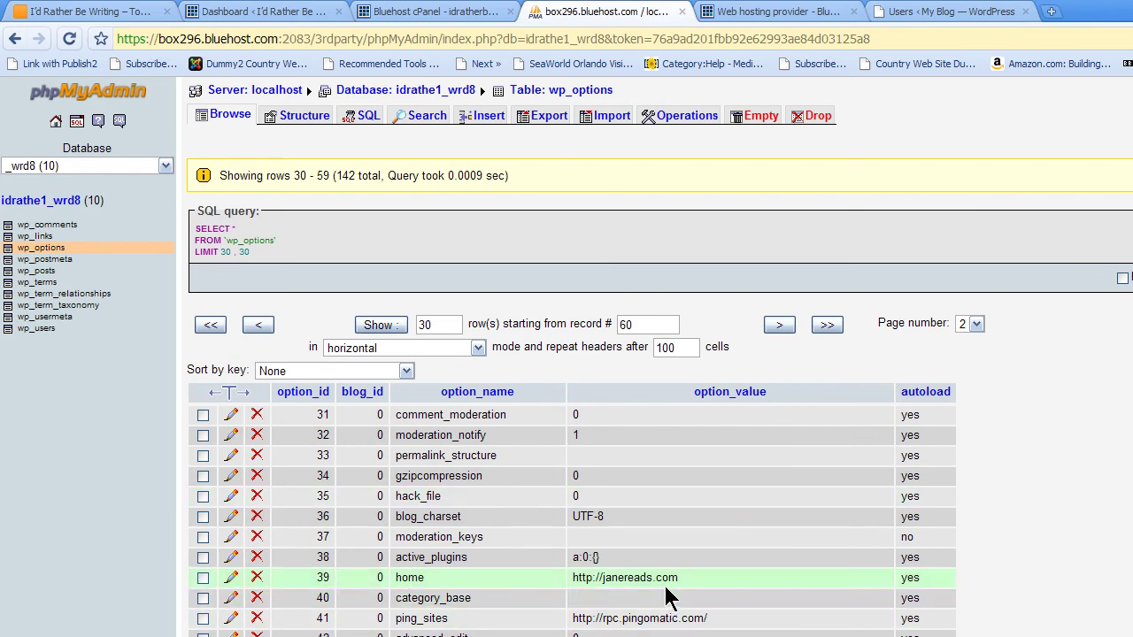
pyautogui.click(231, 579)
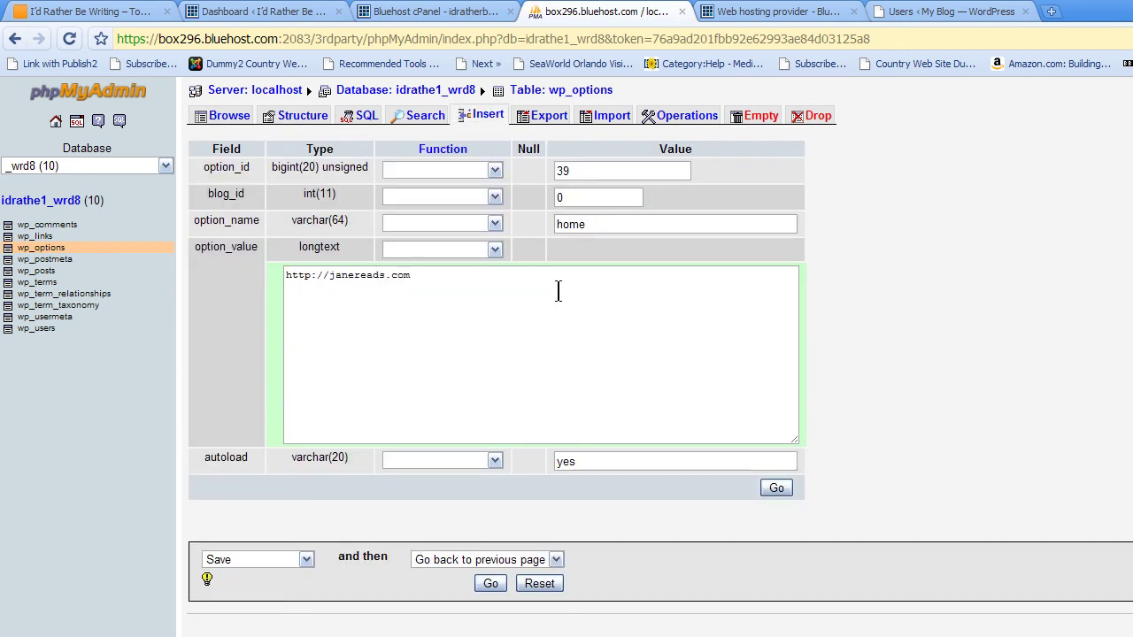
pyautogui.click(539, 284)
pyautogui.moveTo(538, 284); pyautogui.dragTo(264, 269)
pyautogui.hotkey('ctrl', 'v')
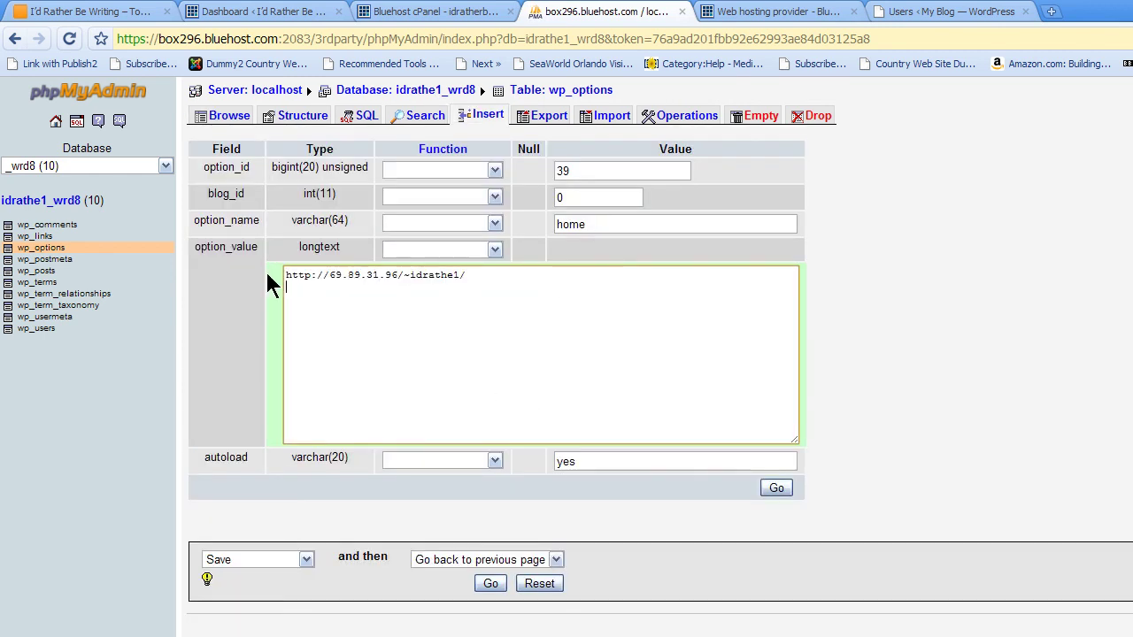
pyautogui.click(774, 488)
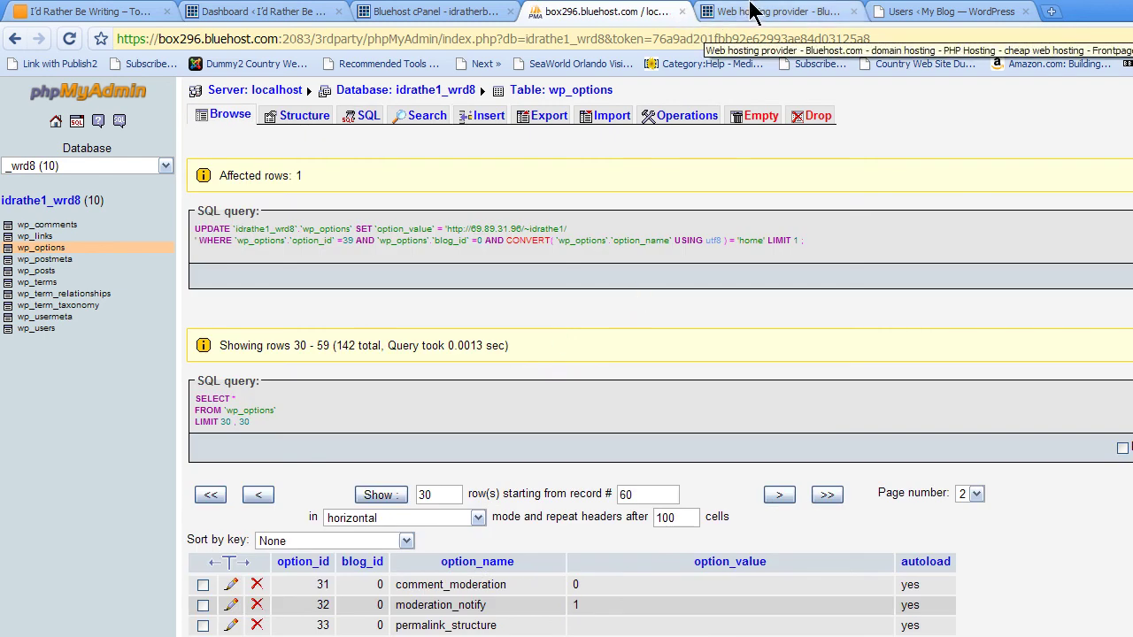
pyautogui.click(883, 7)
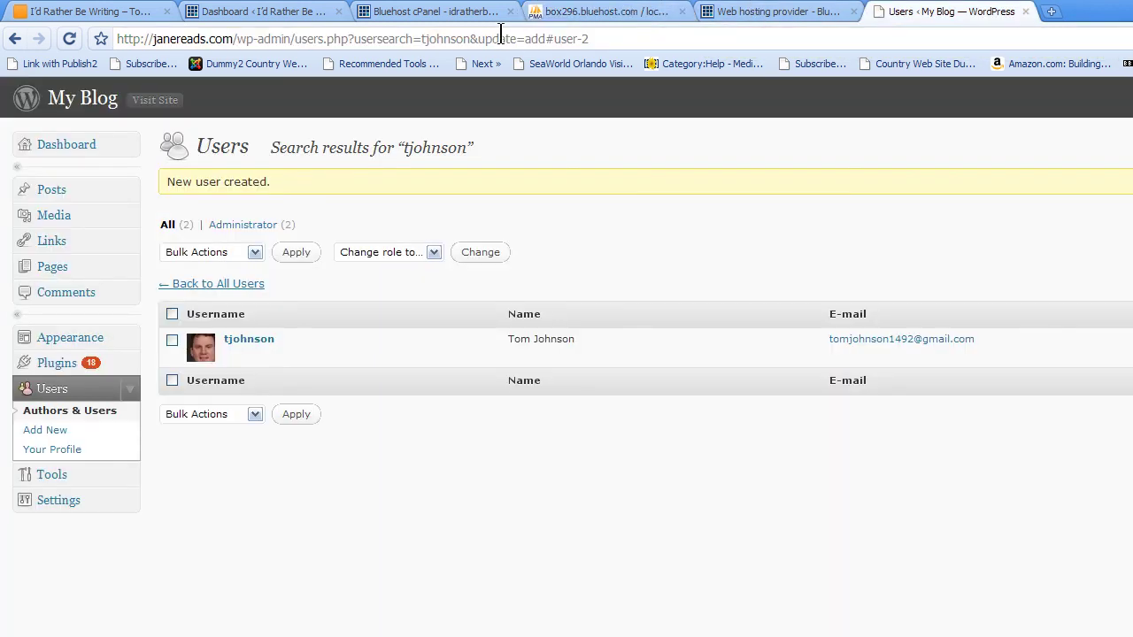
pyautogui.click(500, 39)
pyautogui.hotkey('ctrl', 'v')
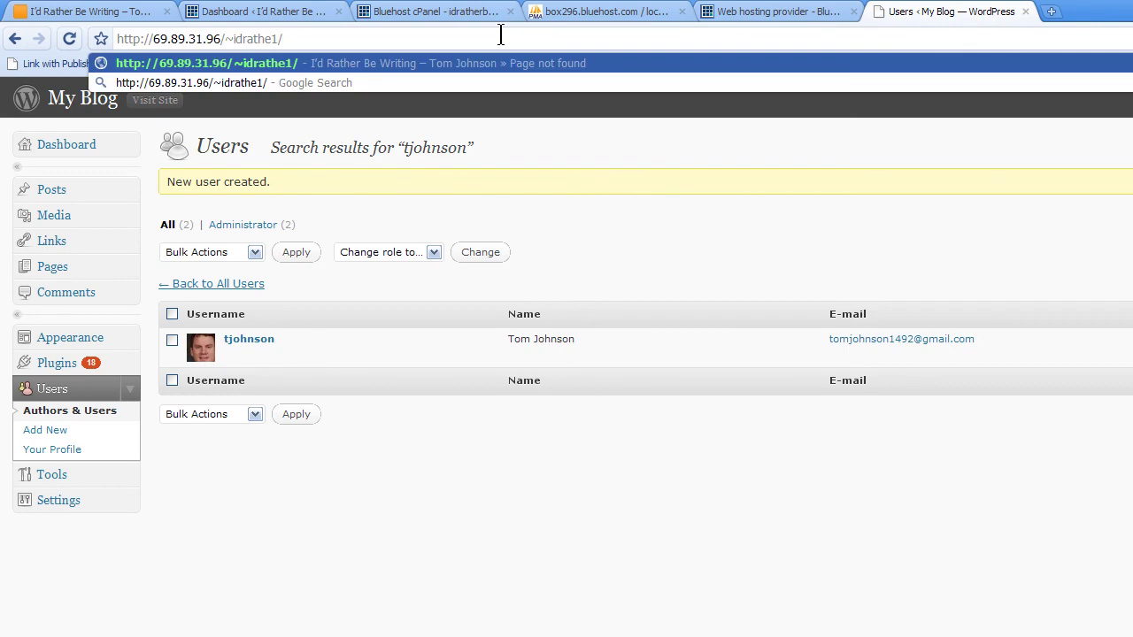
pyautogui.write('wp-admin')
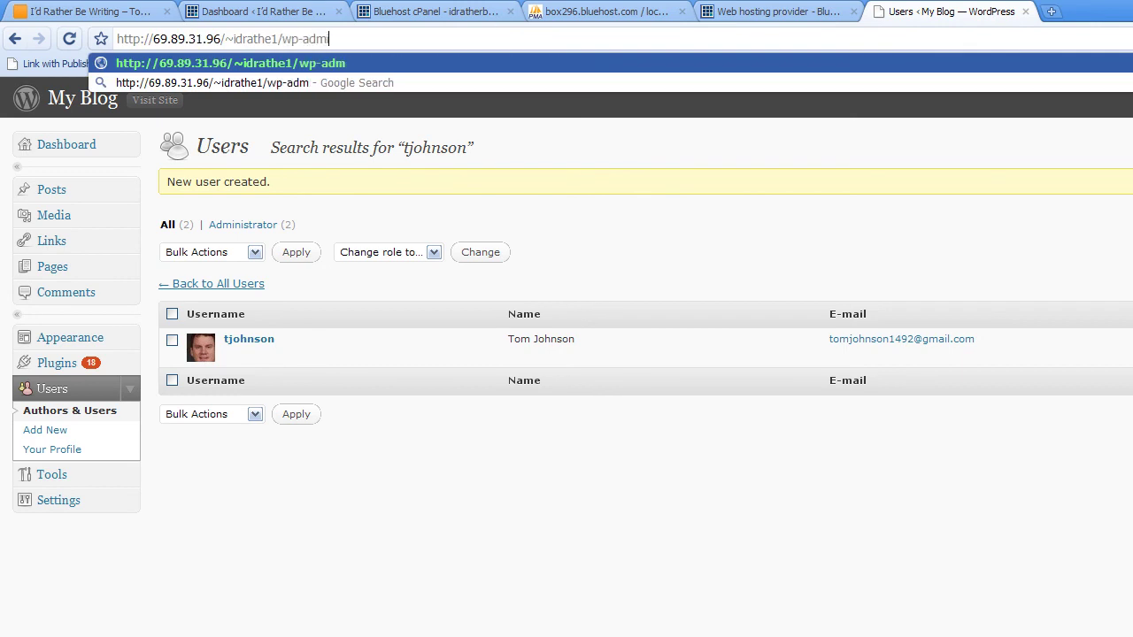